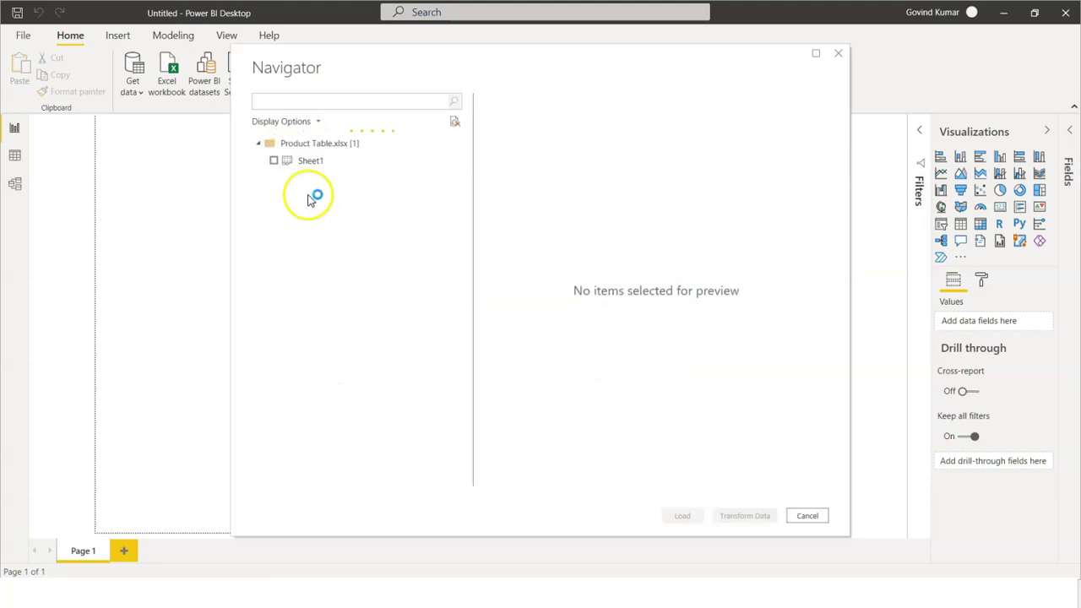
Step: Load Sheet1 from the product workbook and show its Product Ref ID and Units Price fields
click(273, 161)
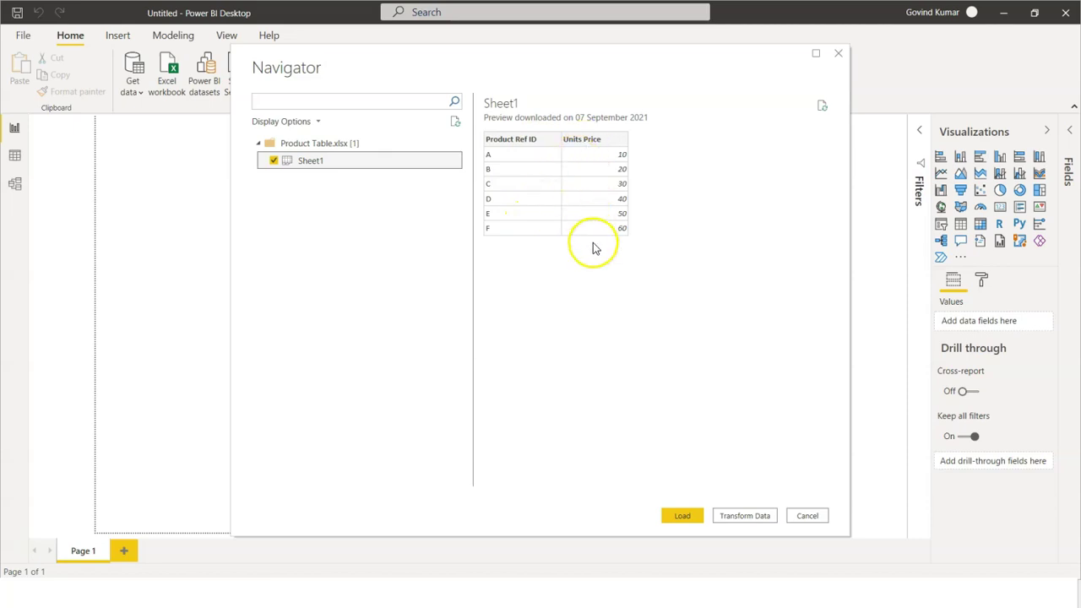
click(682, 516)
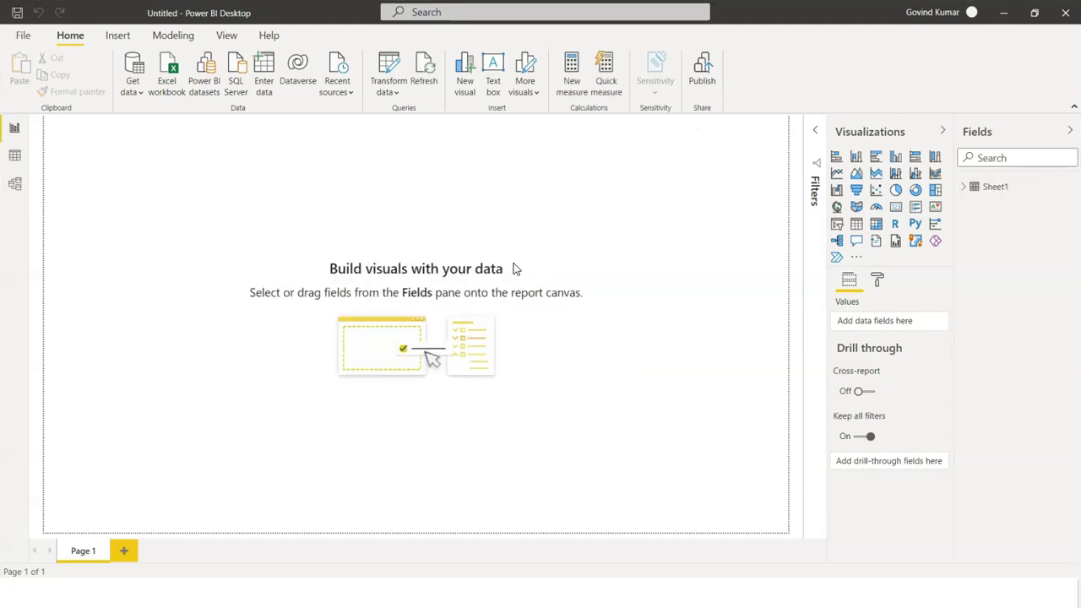
click(963, 188)
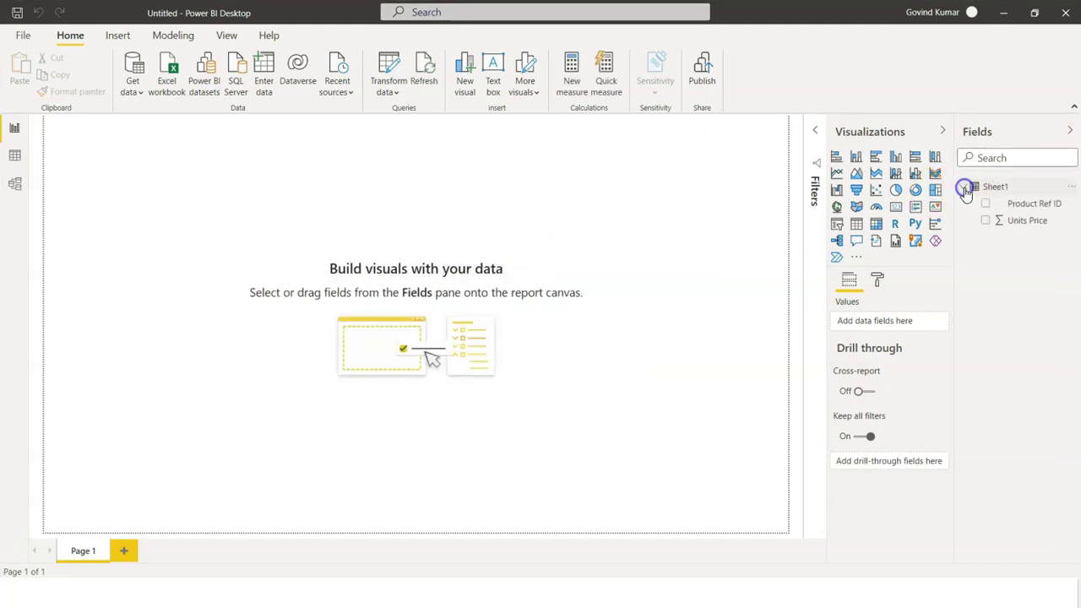
Step: Rename the loaded Sheet1 table to Product
double_click(995, 186)
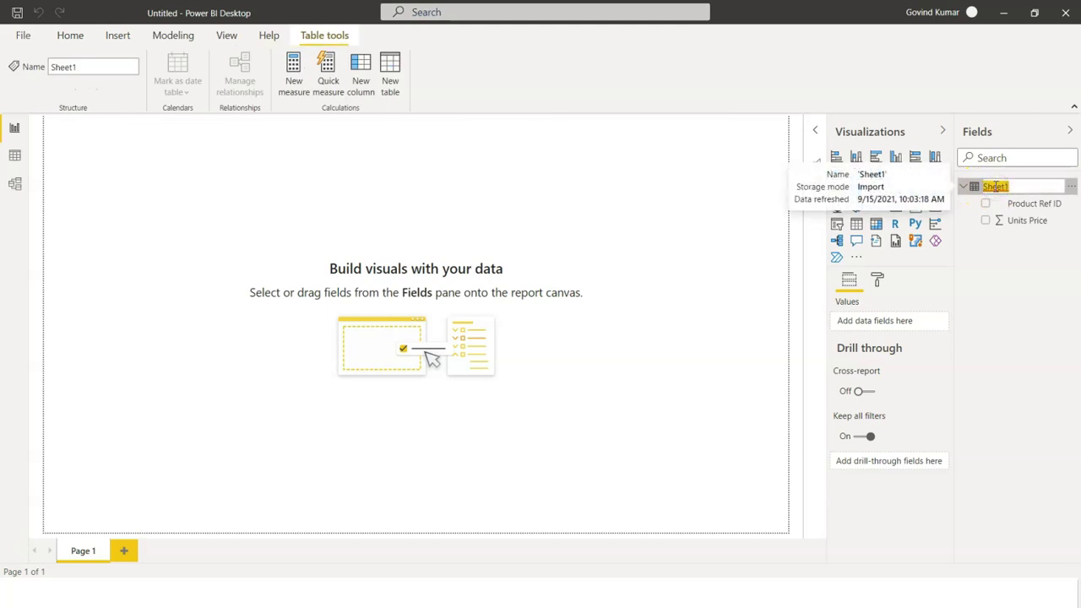
text(Product)
key(Escape)
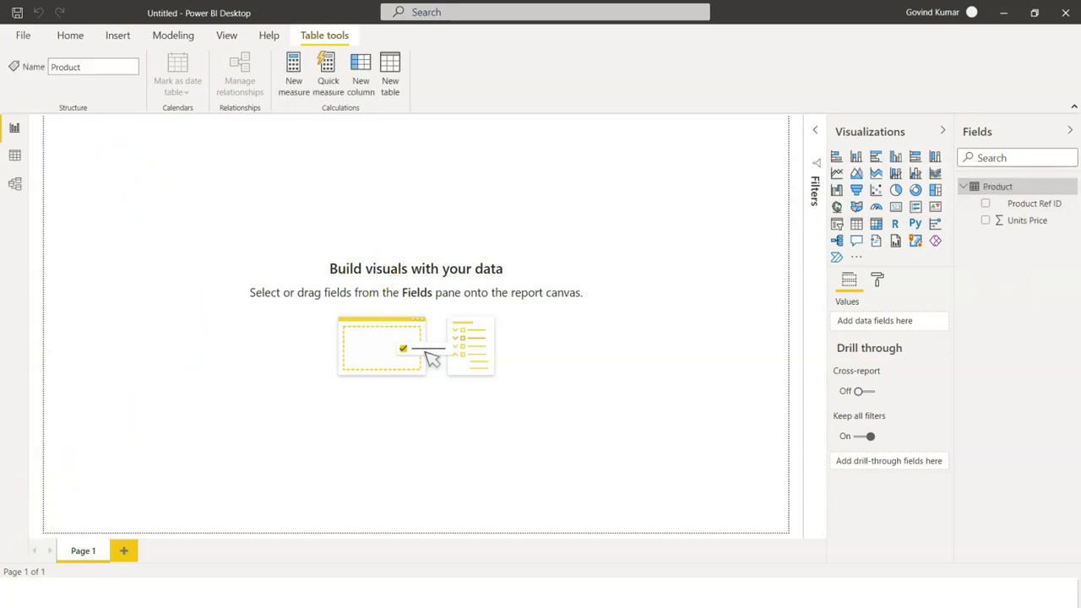
click(48, 502)
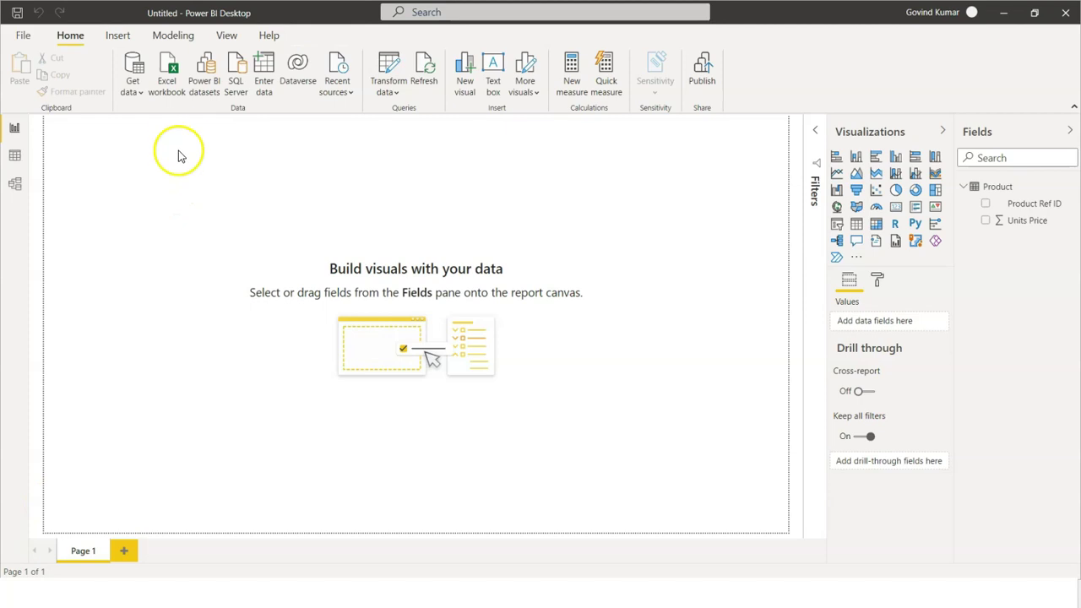
Step: Import Sheet1 from the Sales Table Excel workbook into the report
click(133, 85)
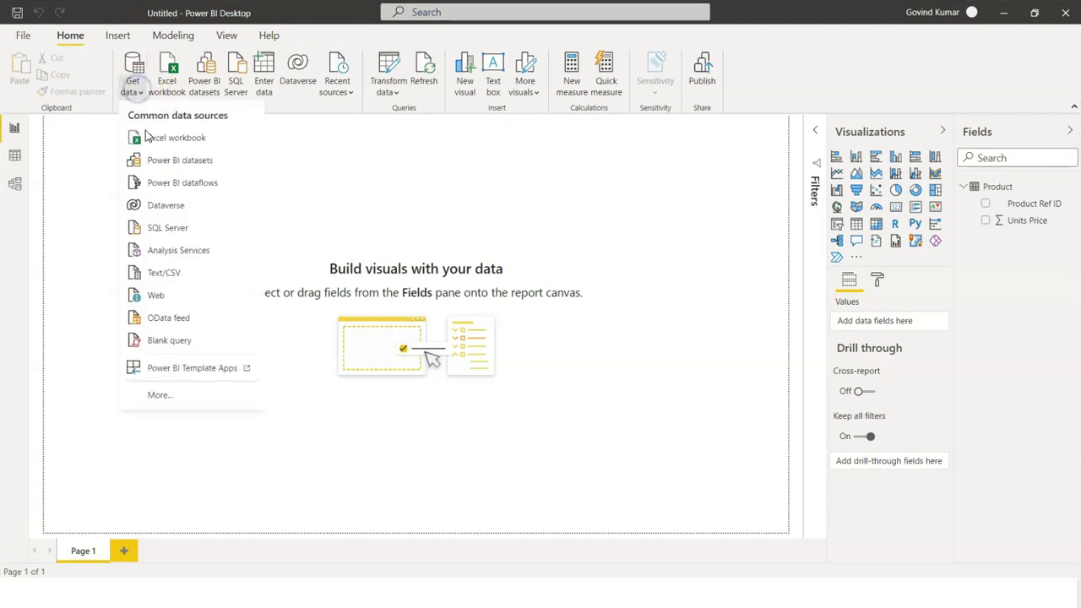
click(147, 137)
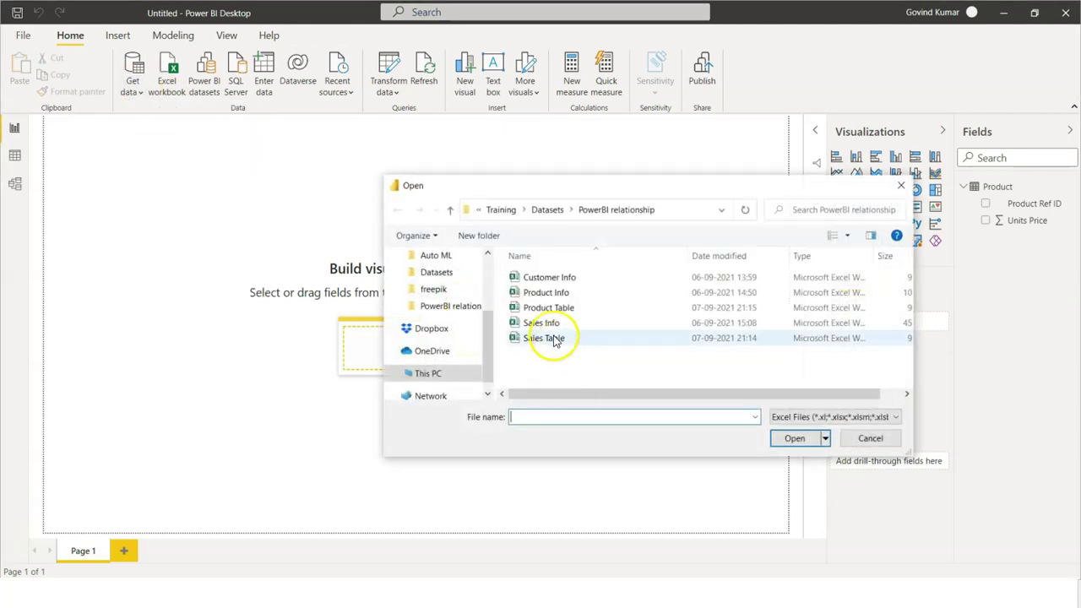
click(553, 340)
click(795, 438)
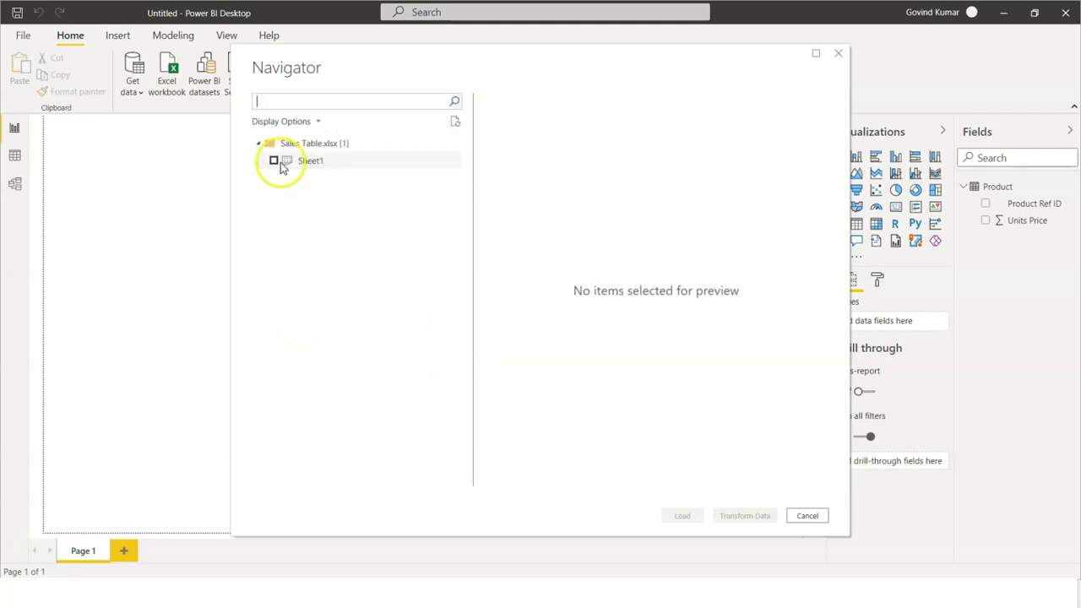
click(271, 162)
click(682, 516)
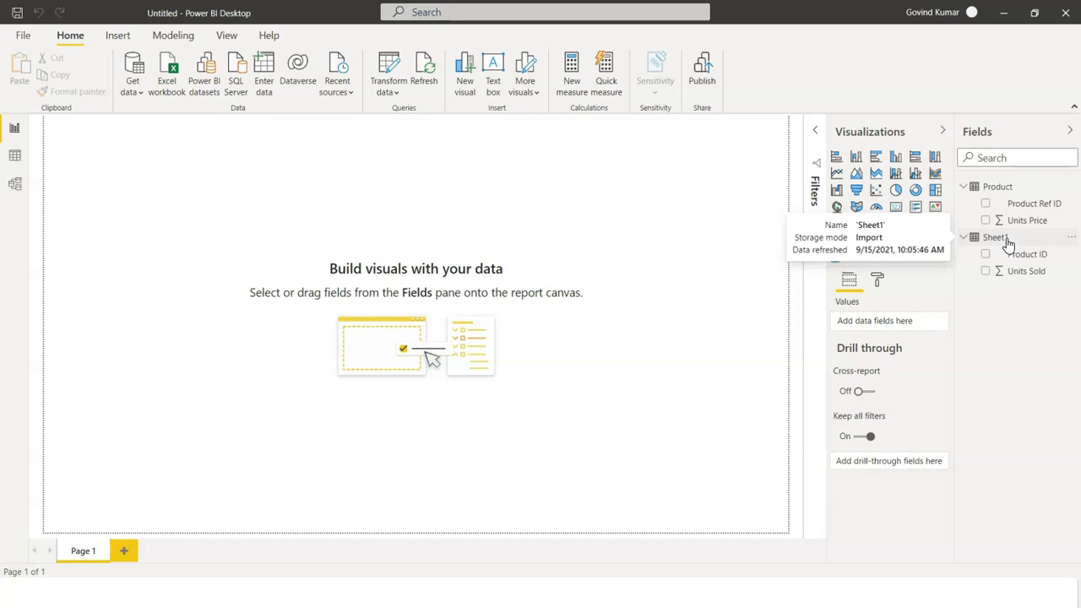
Step: Rename the newly loaded Sheet1 table to Sales
double_click(997, 237)
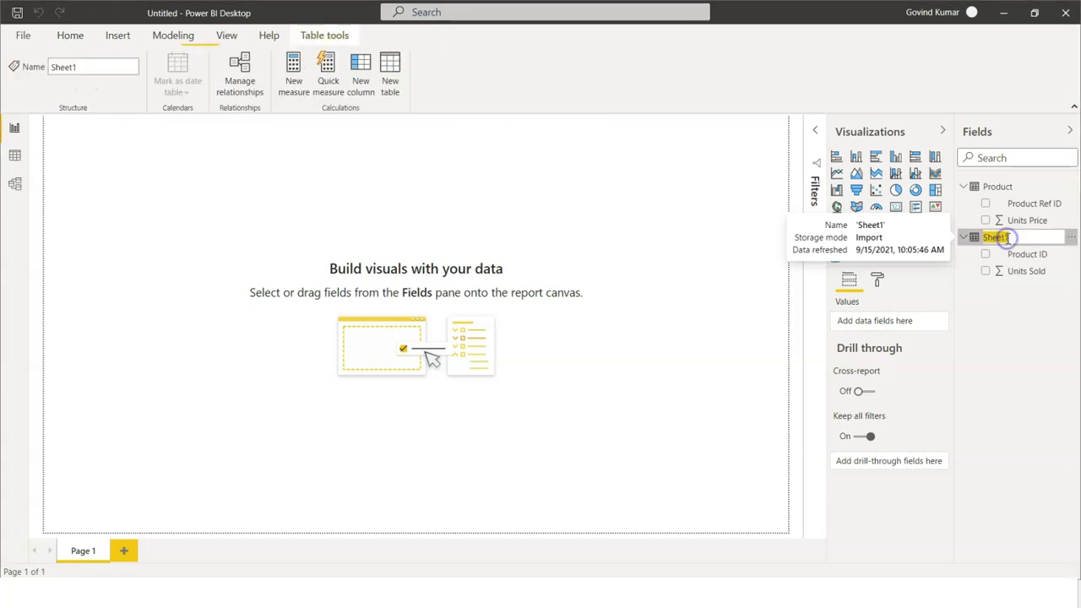
text(Sa)
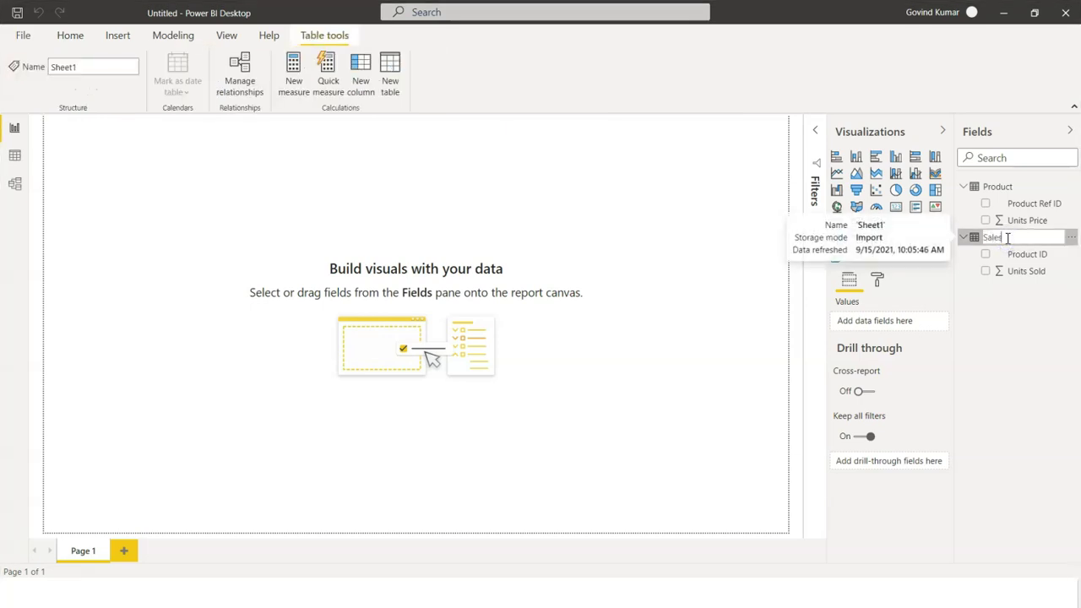
text(les)
click(1023, 353)
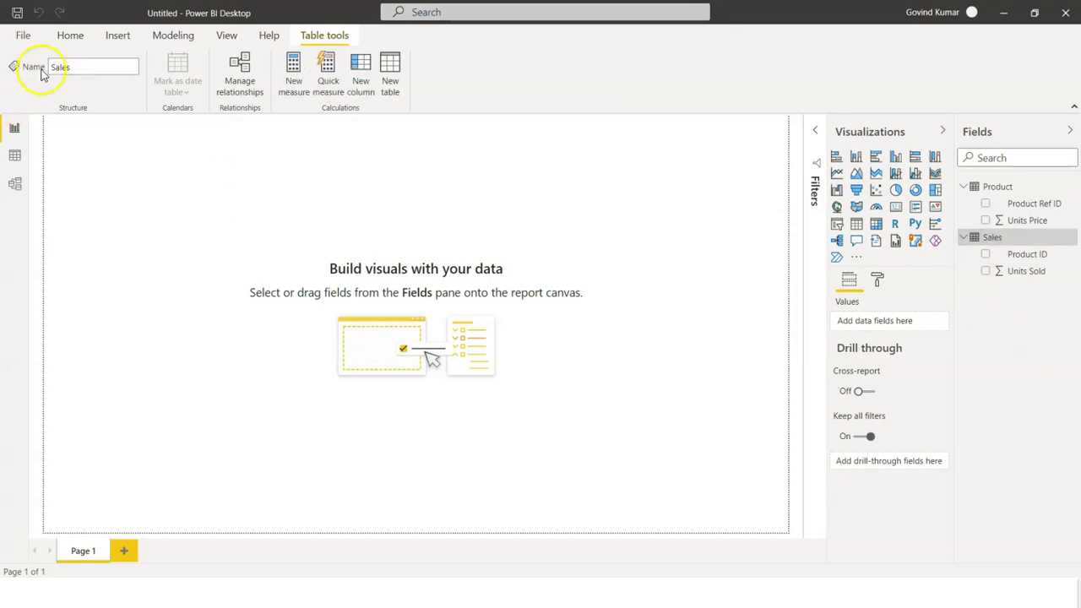
click(70, 35)
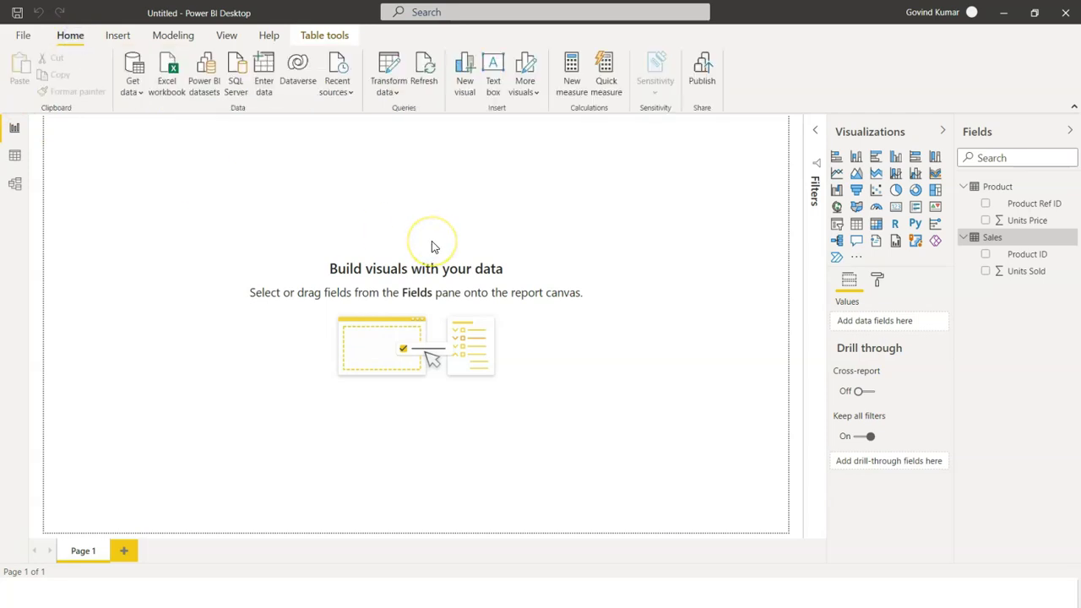
Step: Open Power Query Editor and switch between the Sales and Product queries to compare their IDs
click(391, 91)
click(420, 113)
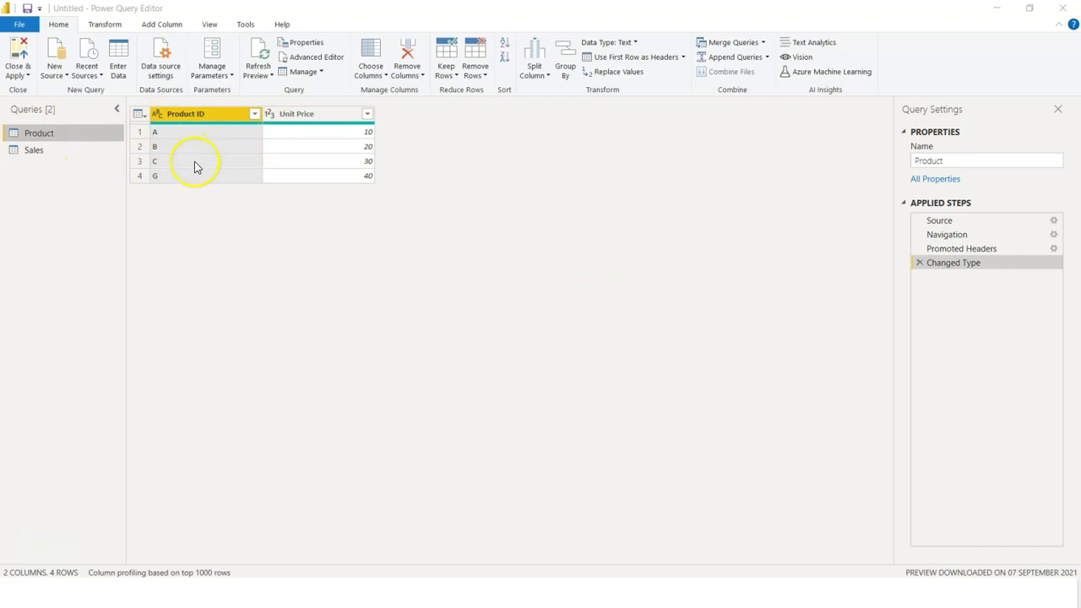
click(68, 151)
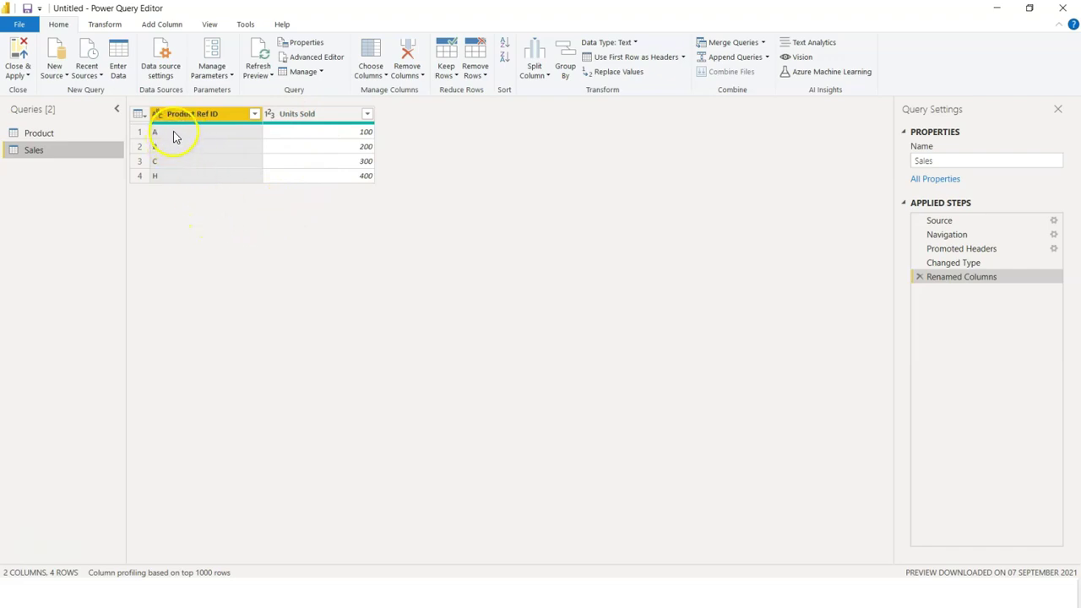
click(61, 133)
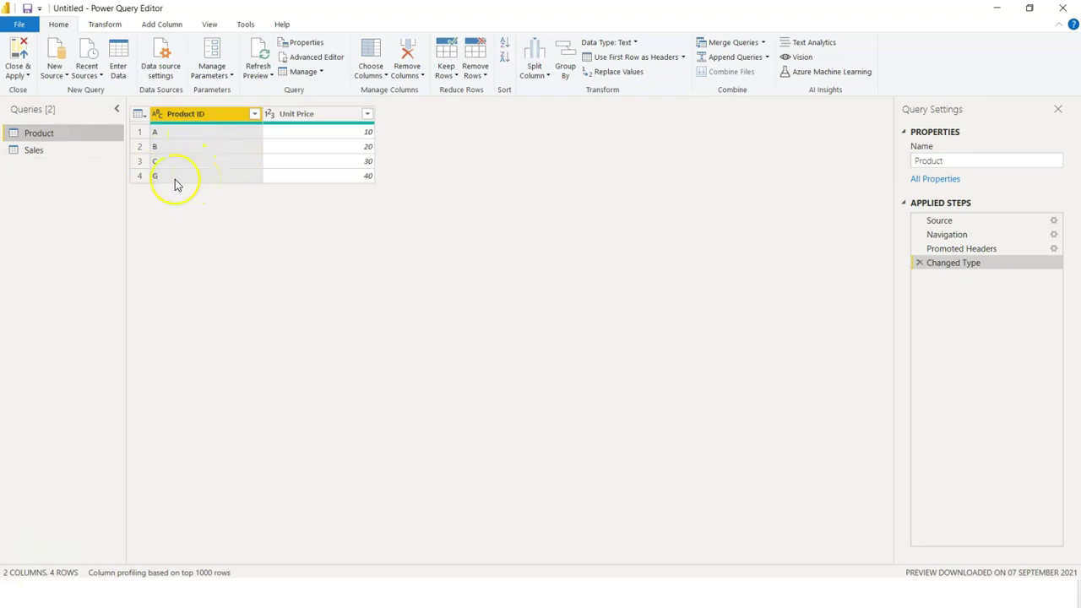
click(58, 152)
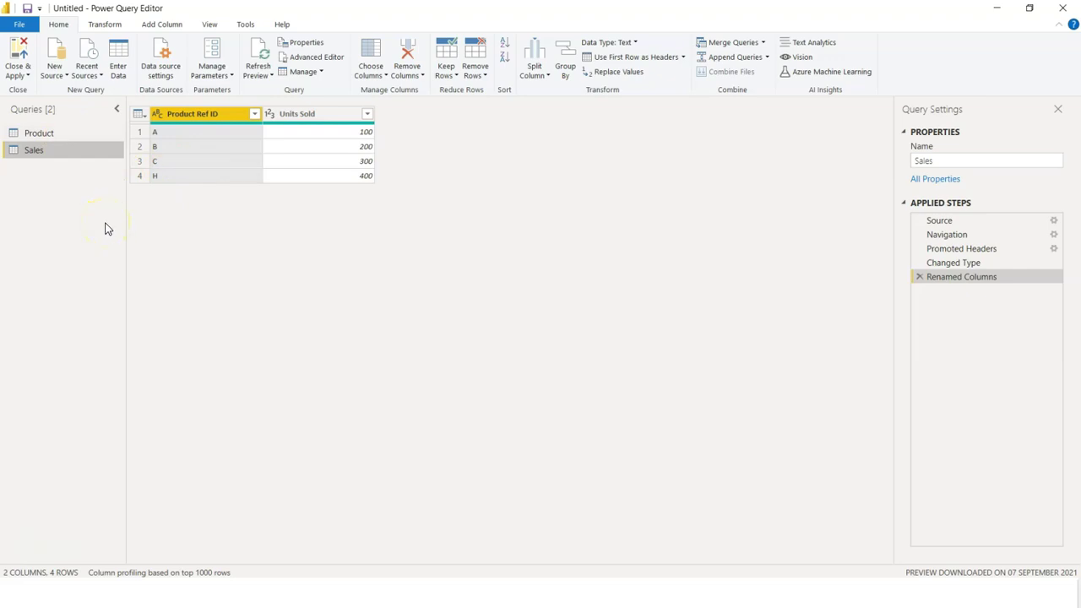
click(56, 133)
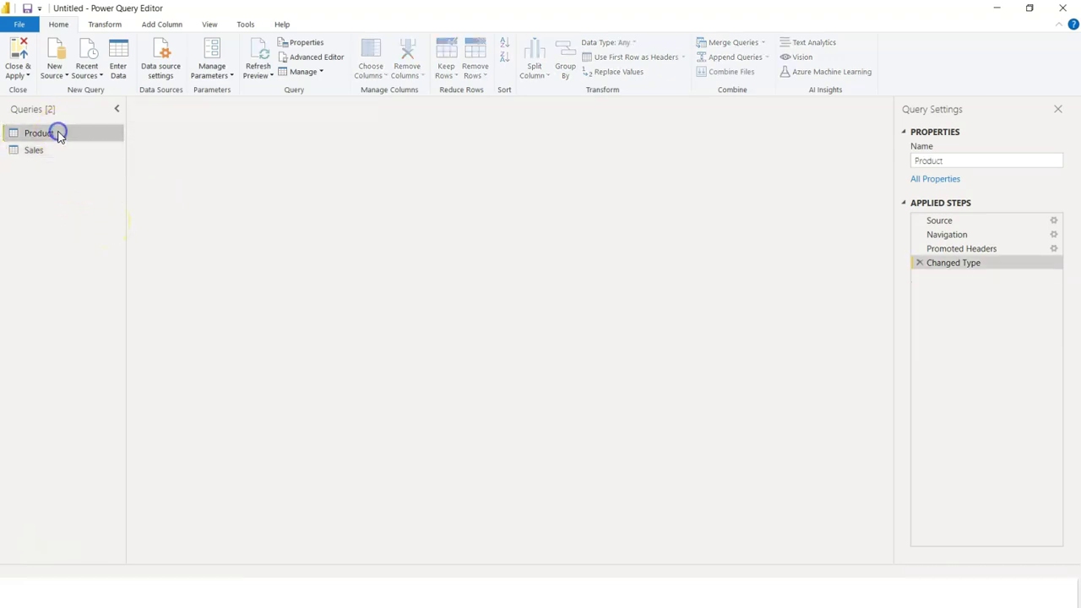
Step: Merge Product with Sales on Product ID to Product Ref ID, showing the join kind options
click(740, 44)
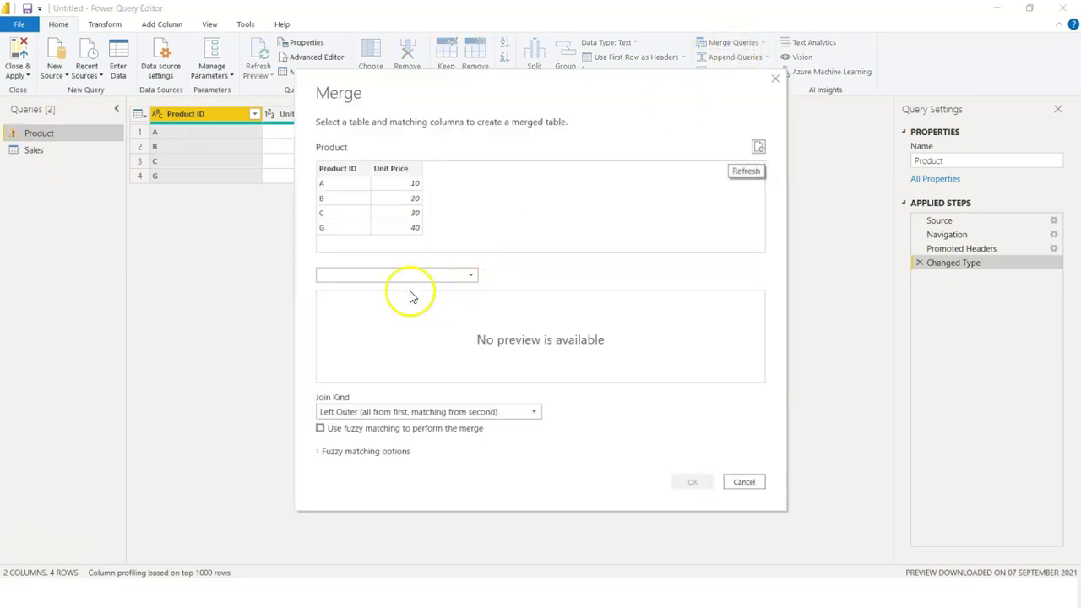
click(353, 278)
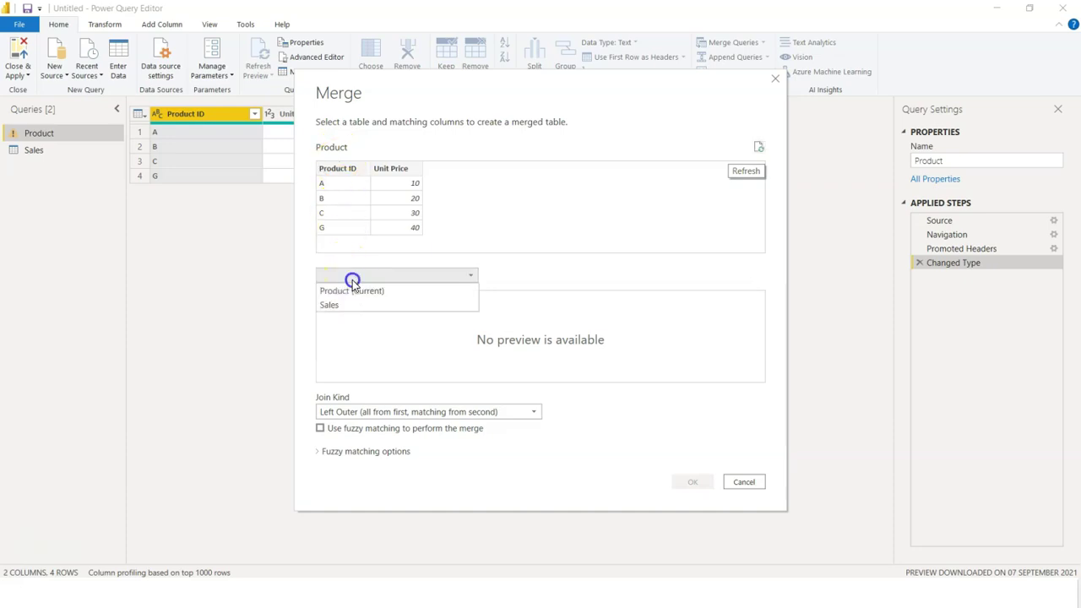
click(338, 307)
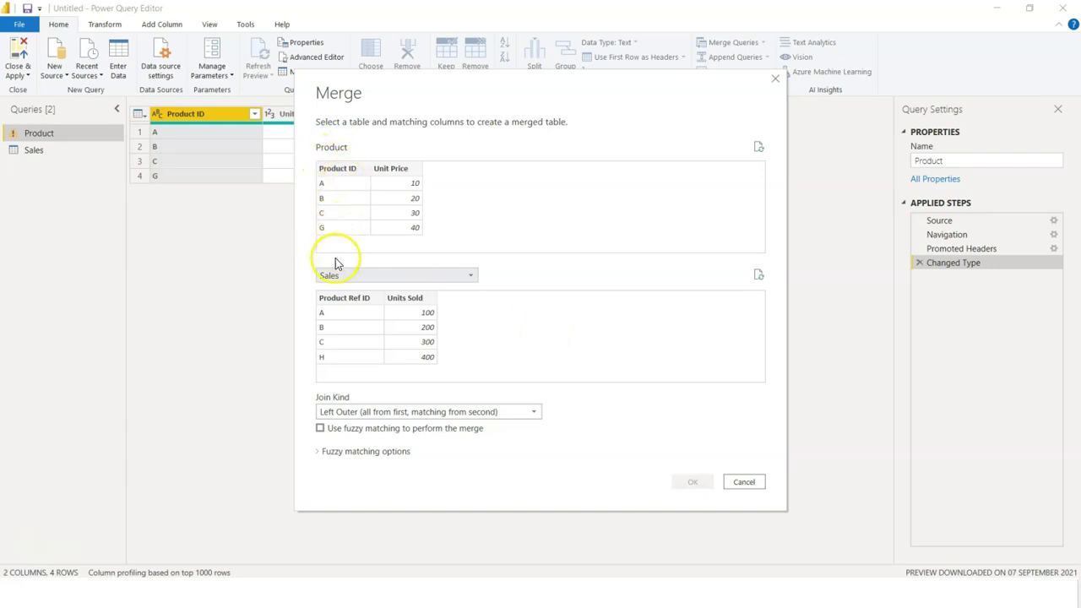
click(343, 172)
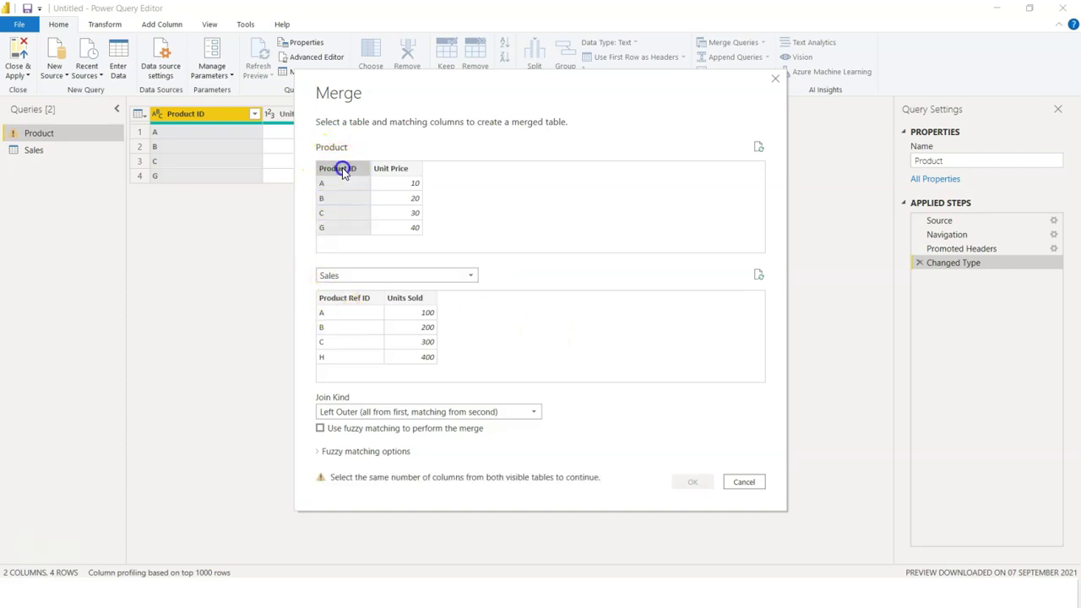
click(349, 300)
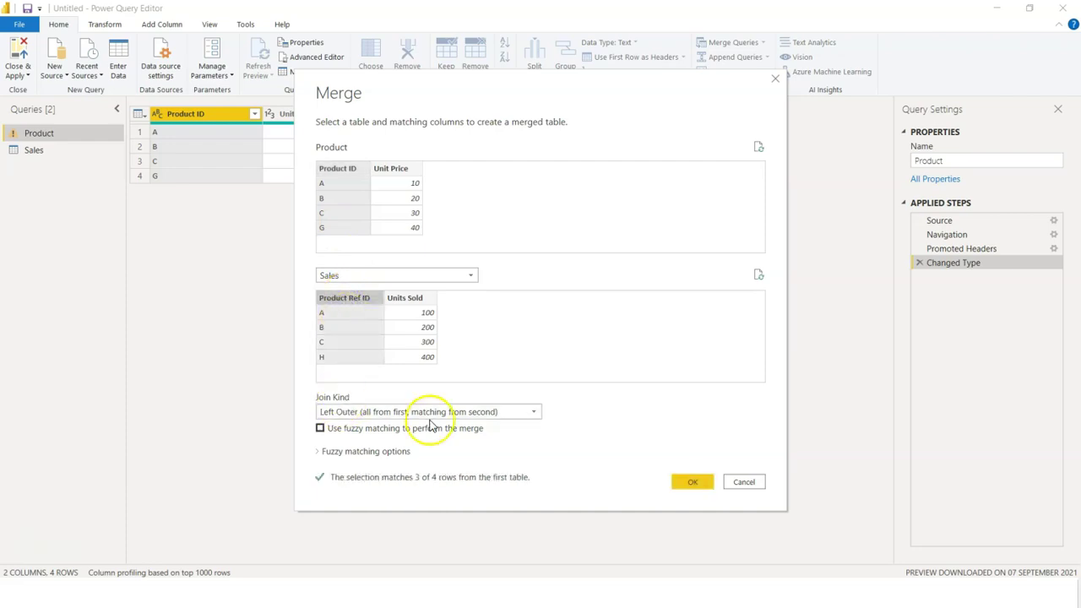
click(535, 411)
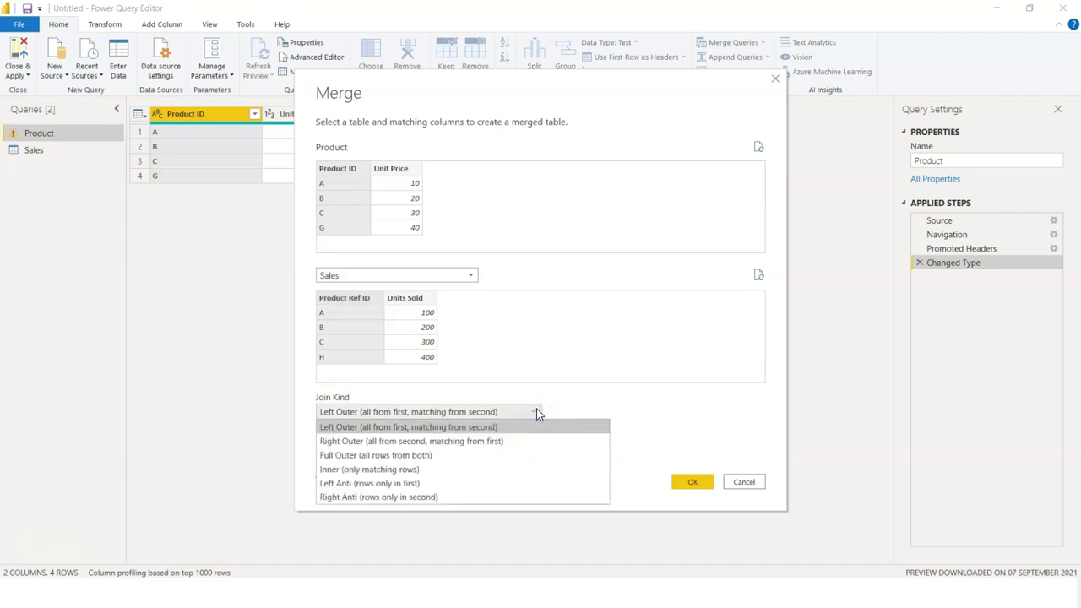